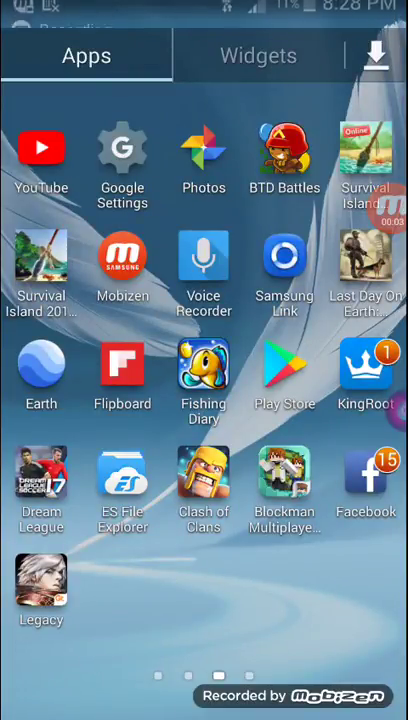
- Uninstall the old Minecraft app from the next page of the app drawer
drag(340, 400, 60, 400)
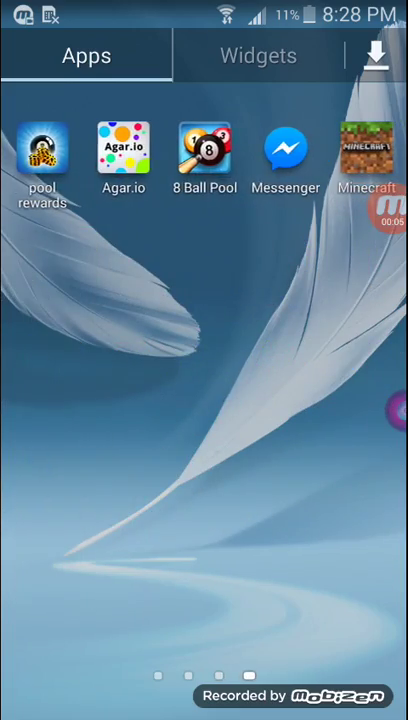
drag(365, 150, 240, 85)
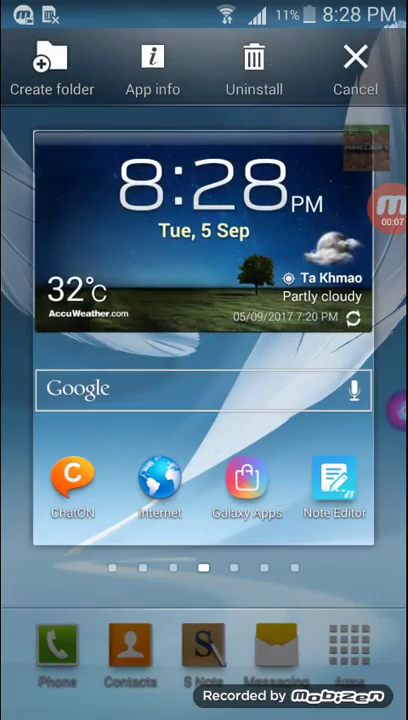
click(291, 435)
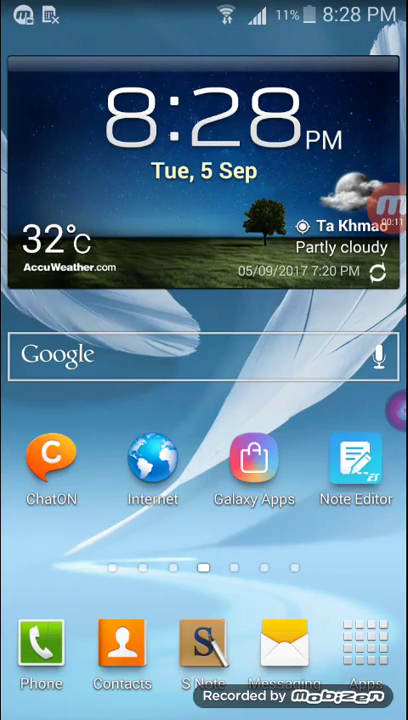
- Launch YouTube from the full app list
click(365, 650)
drag(80, 350, 340, 350)
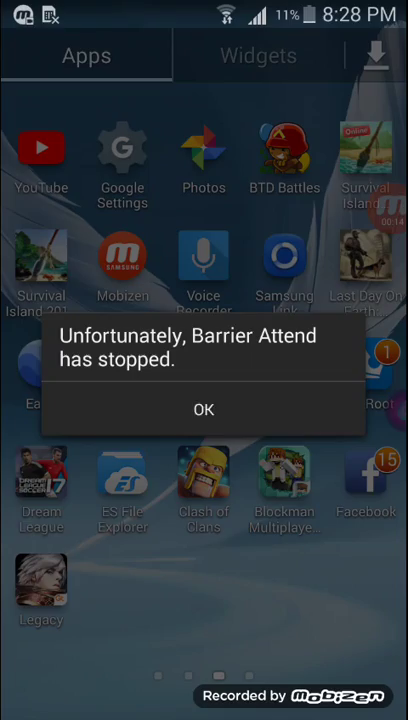
click(203, 408)
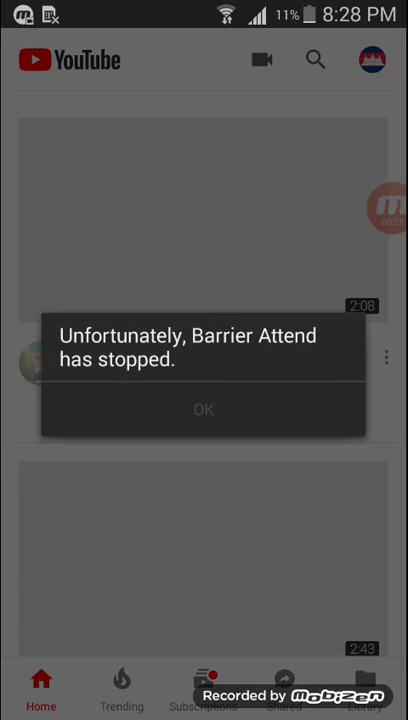
- Search YouTube for 'download minecraft pe' and open the 1.2.0.22 video's description
click(203, 409)
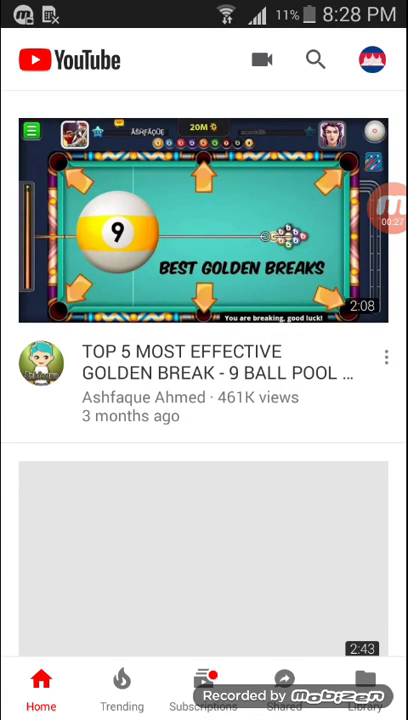
click(315, 60)
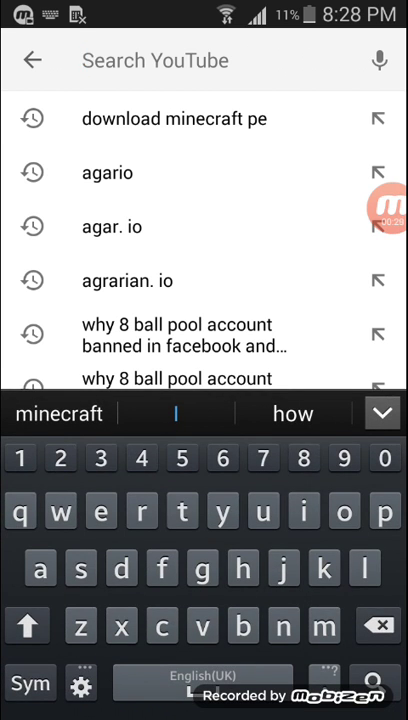
click(174, 118)
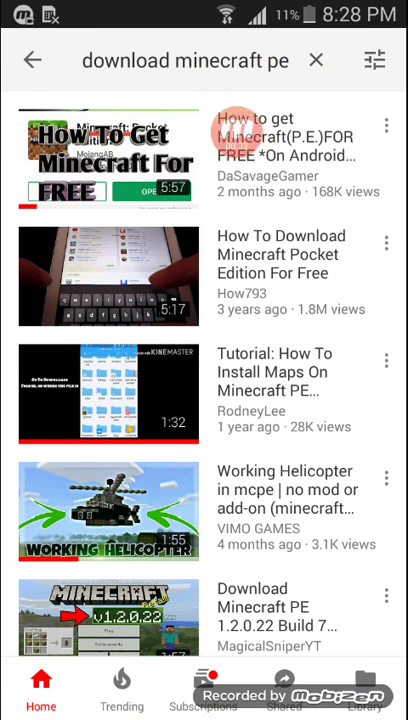
scroll(204, 360, down, 5)
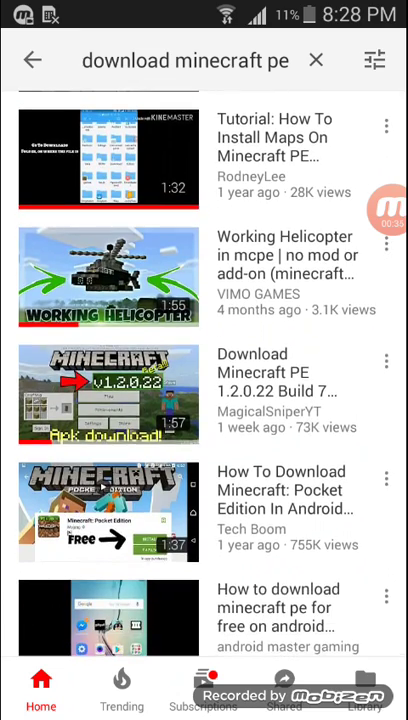
click(204, 390)
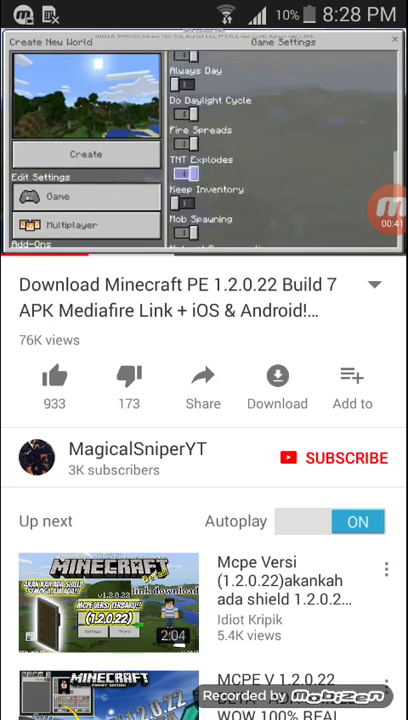
click(374, 285)
scroll(204, 450, down, 4)
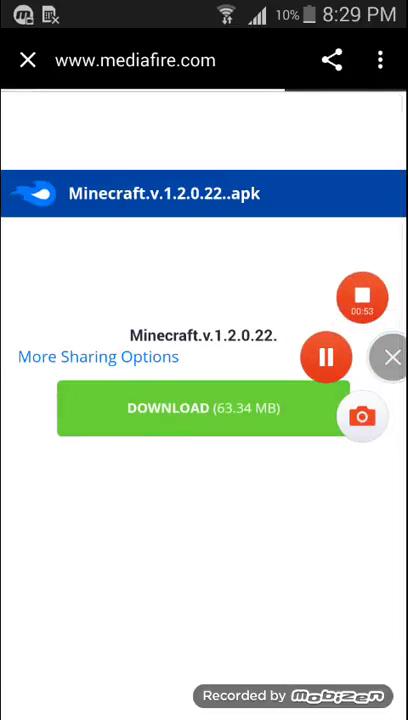
- Download the Minecraft v1.2.0.22 APK from MediaFire and open it for installation
click(203, 408)
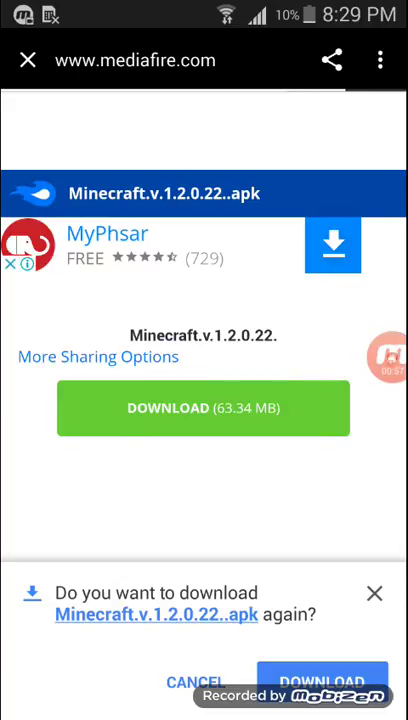
mouse_move(388, 357)
mouse_down()
mouse_move(322, 682)
mouse_move(388, 420)
mouse_up()
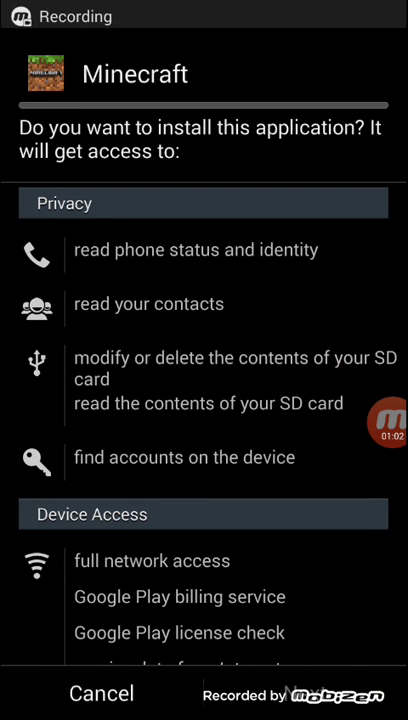
mouse_move(388, 420)
mouse_down()
mouse_move(325, 695)
mouse_move(324, 381)
mouse_move(287, 535)
mouse_move(390, 360)
mouse_up()
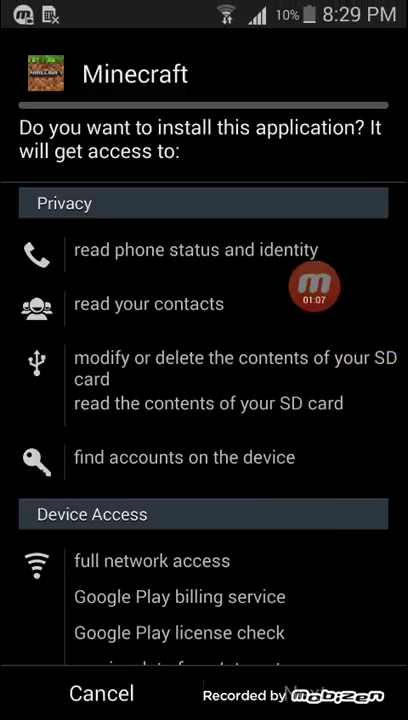
scroll(200, 450, down, 3)
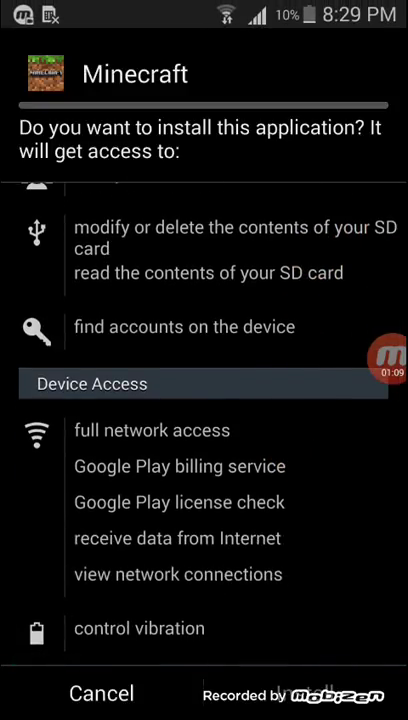
- Install Minecraft v1.2.0.22 from the permissions screen until 'App installed' appears
drag(390, 360, 390, 662)
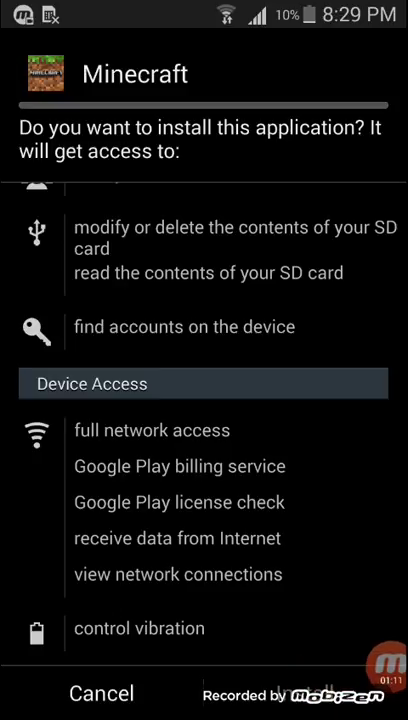
click(306, 693)
mouse_move(390, 662)
mouse_down()
mouse_move(191, 120)
mouse_move(320, 80)
mouse_move(75, 275)
mouse_move(390, 93)
mouse_move(390, 45)
mouse_move(287, 207)
mouse_move(390, 180)
mouse_up()
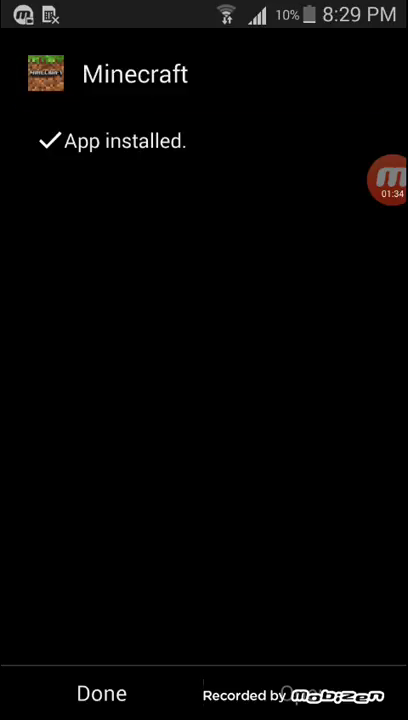
- Dismiss the crash message and launch Minecraft v1.2.0.22 to its title menu
drag(389, 180, 320, 690)
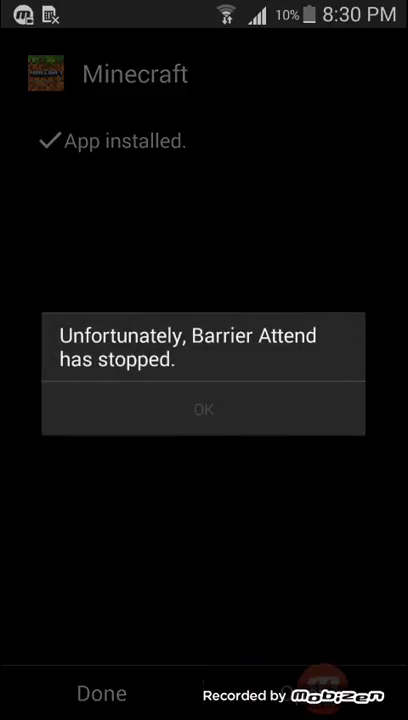
click(203, 409)
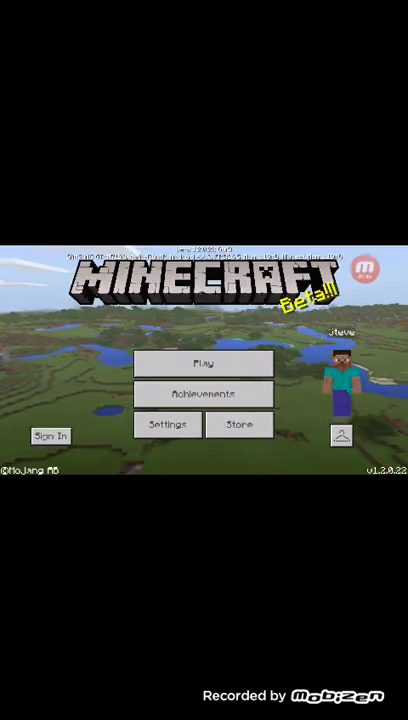
- Permanently delete the 'My World' save from its world settings
click(203, 363)
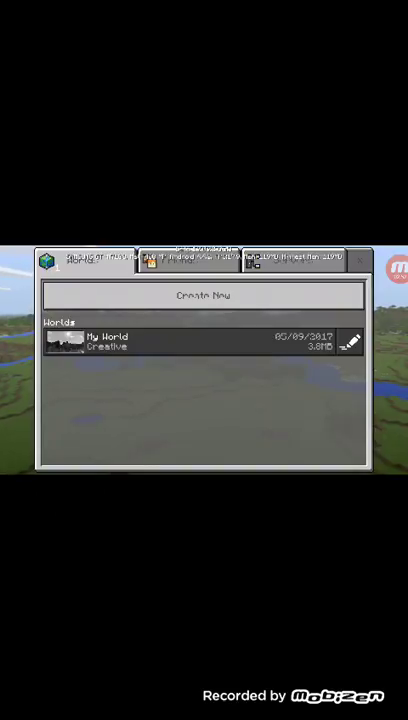
click(350, 341)
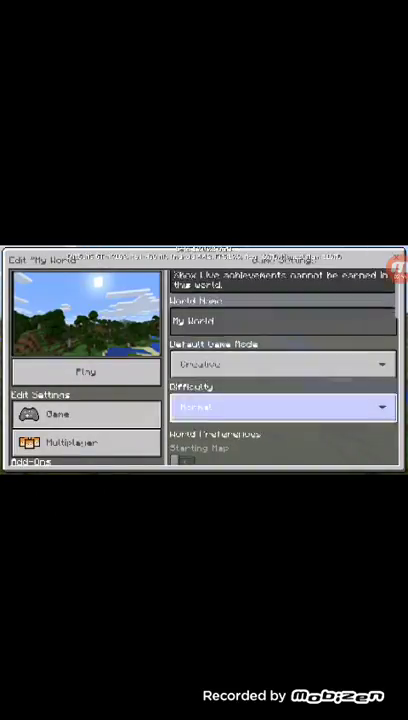
scroll(280, 380, down, 5)
click(283, 448)
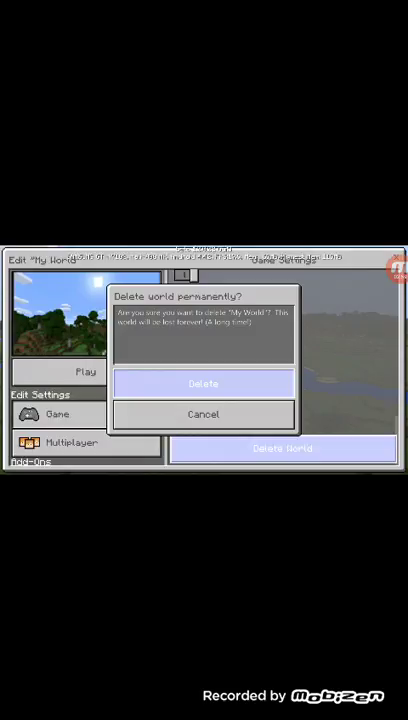
click(203, 384)
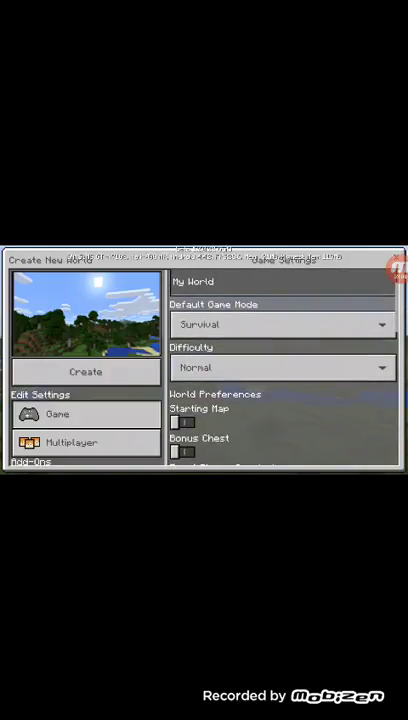
- Set Creative game mode, accept disabled achievements, and turn on Starting Map
click(281, 324)
click(281, 324)
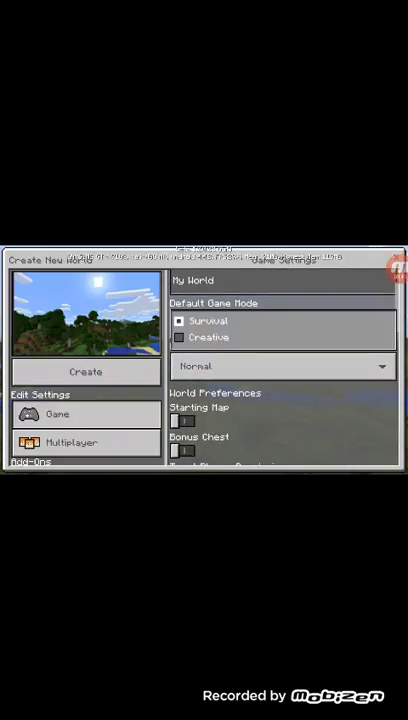
click(208, 337)
click(204, 382)
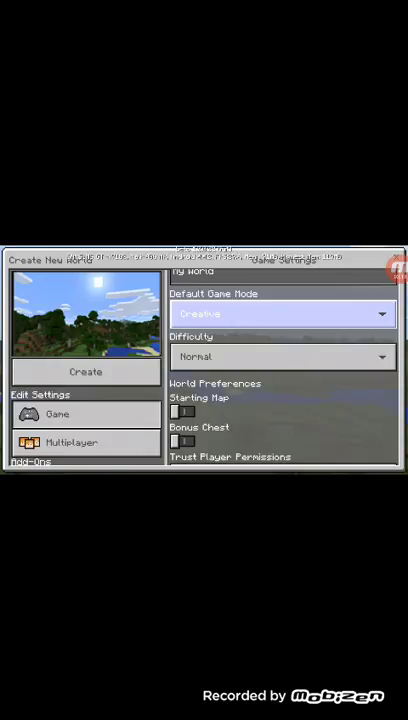
scroll(281, 380, down, 3)
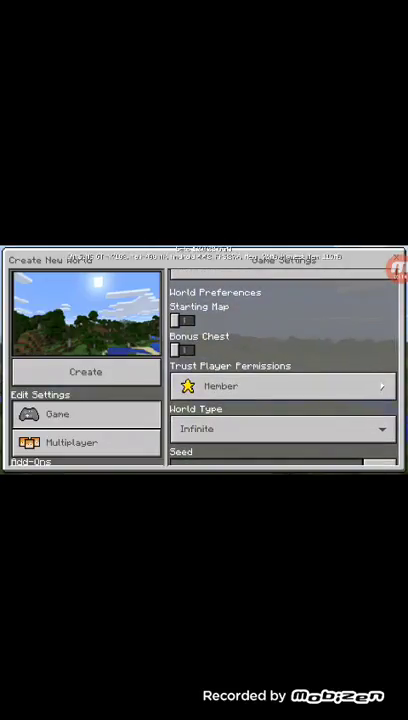
click(181, 320)
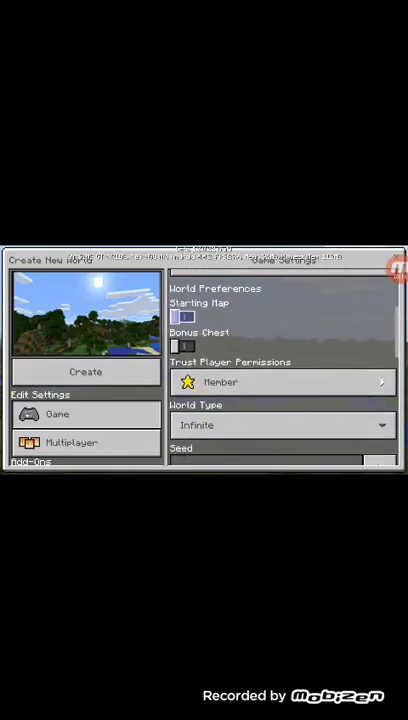
scroll(281, 380, down, 3)
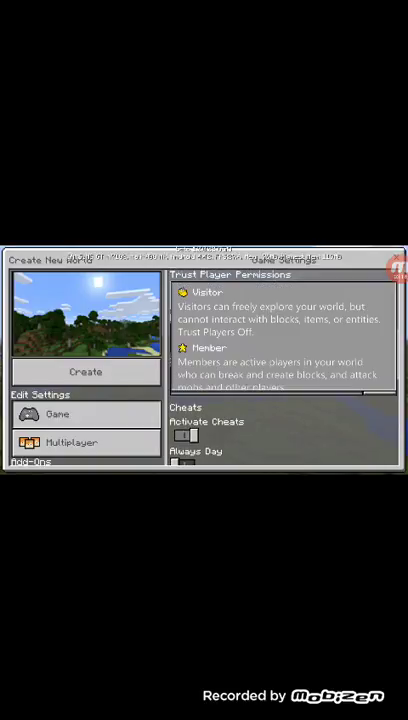
scroll(280, 340, down, 2)
- Set Operator permissions, Infinite world type and Hard difficulty, then edit the world name
click(280, 360)
scroll(280, 360, down, 3)
scroll(280, 370, down, 3)
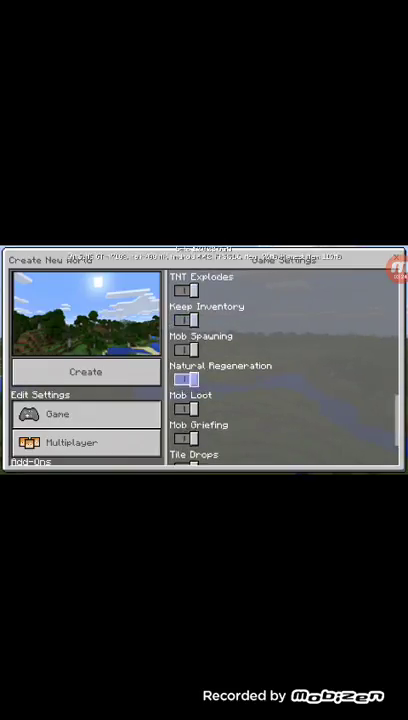
scroll(280, 370, down, 3)
scroll(280, 370, up, 3)
scroll(280, 370, up, 8)
scroll(280, 370, down, 3)
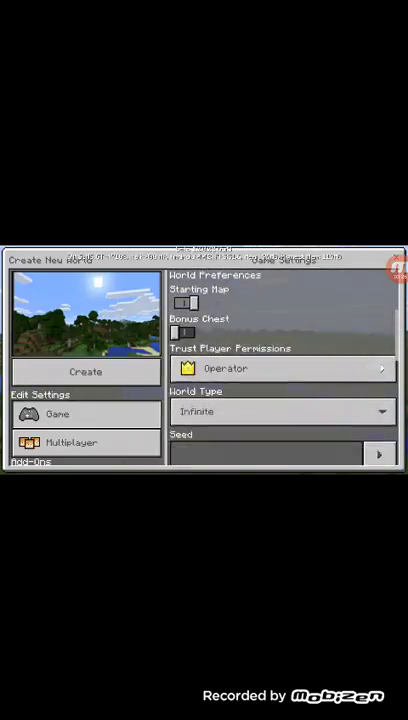
scroll(280, 370, down, 3)
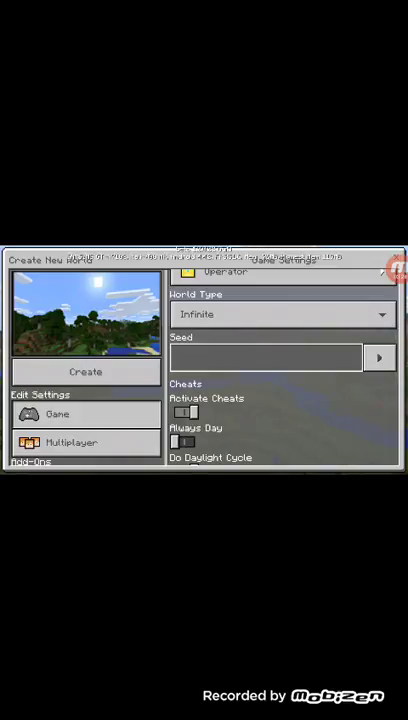
scroll(280, 370, up, 2)
click(280, 381)
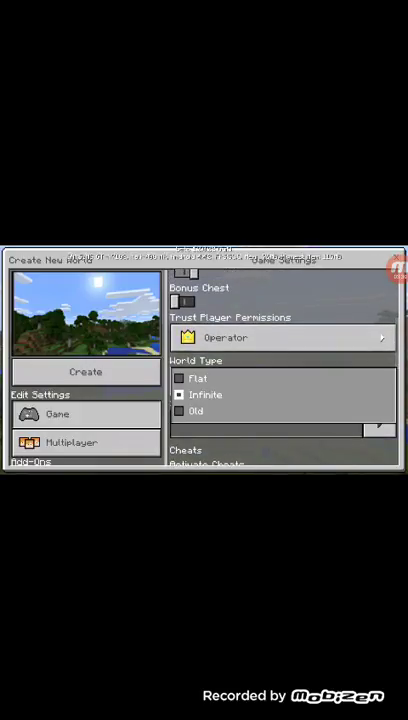
click(200, 394)
scroll(280, 370, up, 2)
scroll(280, 370, up, 2)
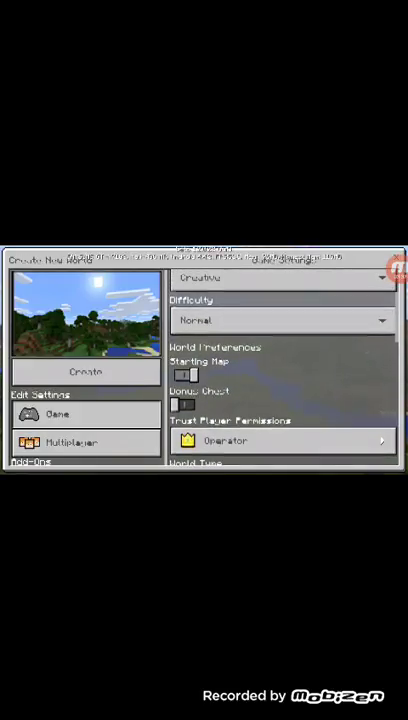
scroll(280, 370, up, 1)
click(280, 393)
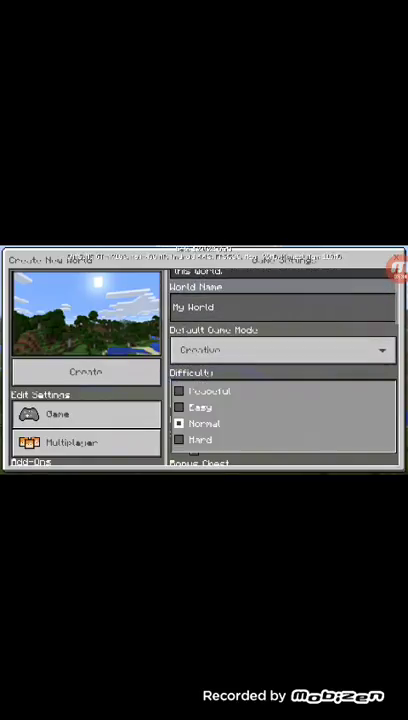
click(200, 439)
scroll(280, 370, down, 5)
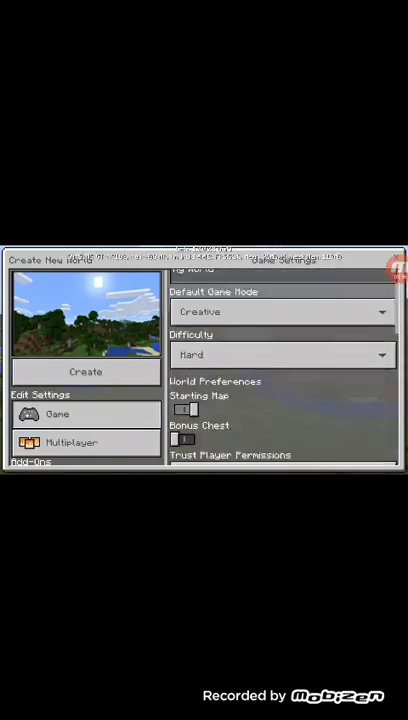
scroll(280, 370, up, 3)
scroll(280, 370, up, 3)
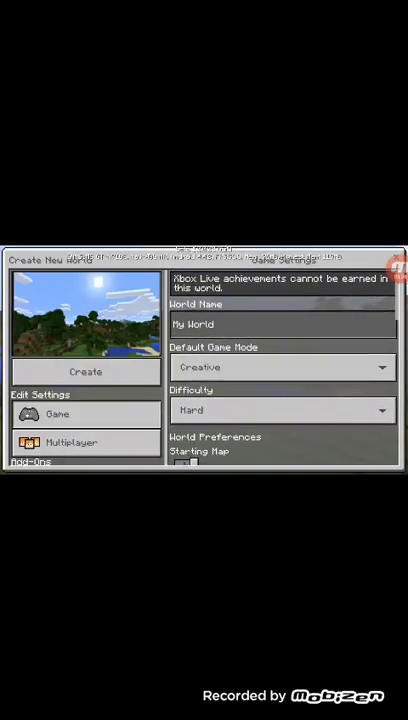
click(283, 324)
- Replace 'My World' with a first word of an accented capital N and ø
key(BackSpace)
key(BackSpace)
key(BackSpace)
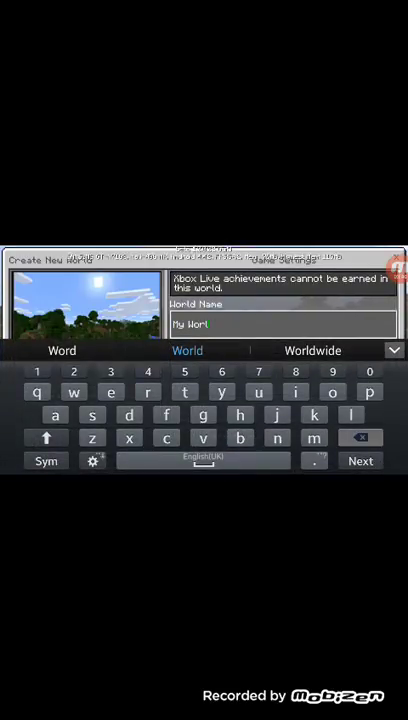
click(46, 438)
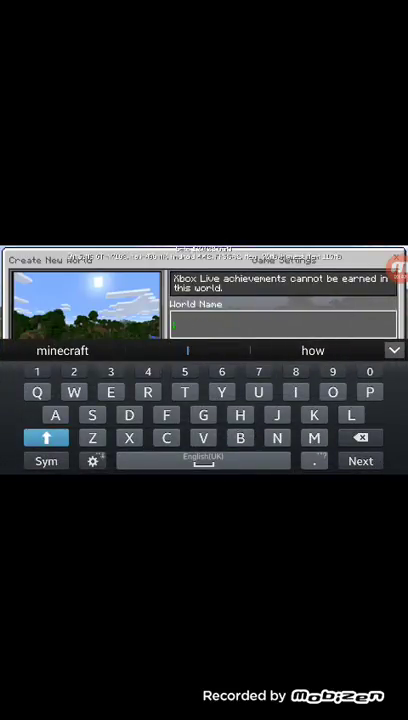
click(46, 438)
click(46, 438)
click(277, 438)
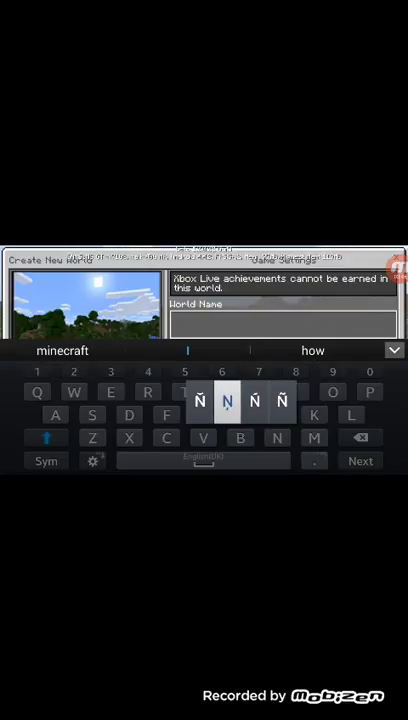
click(227, 400)
click(332, 392)
text(Ņ)
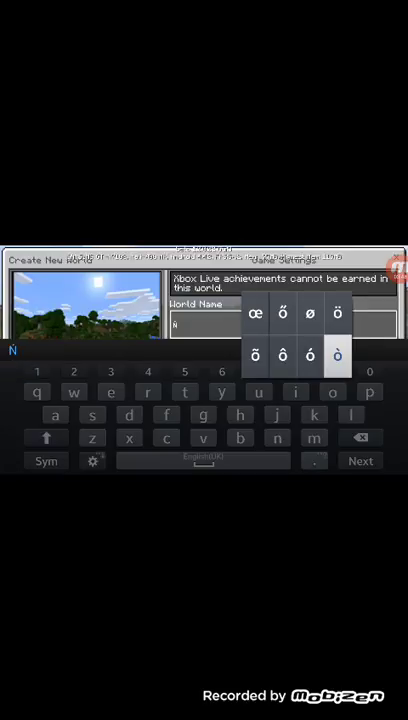
click(310, 313)
text(Nø)
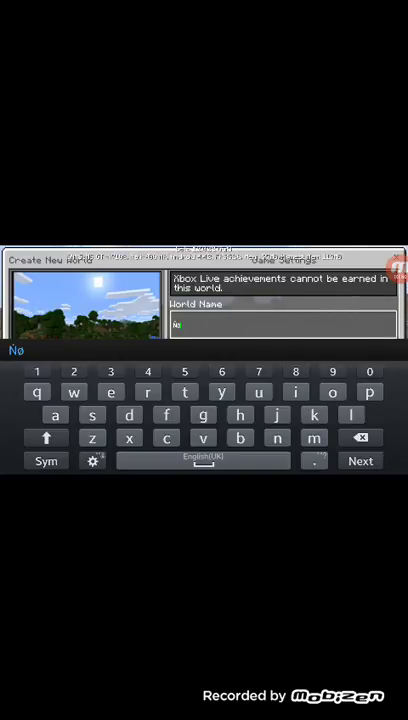
click(203, 461)
- Type the accented second word (b, l, ø, ć, k) and create the world
click(240, 438)
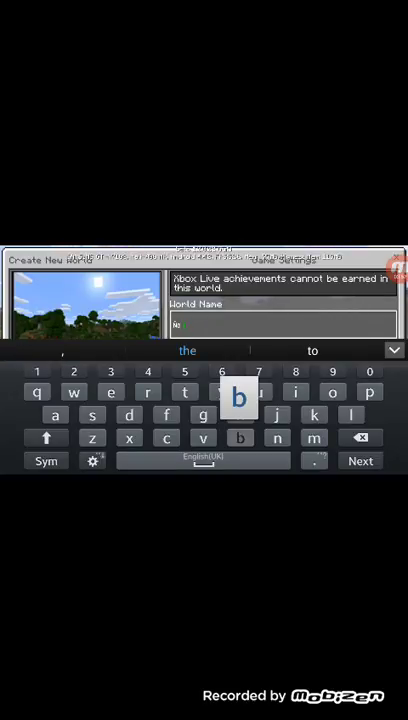
text(b)
click(350, 415)
text(e)
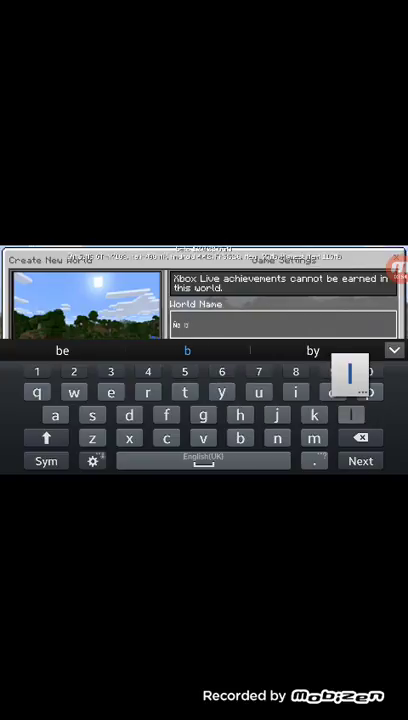
click(355, 378)
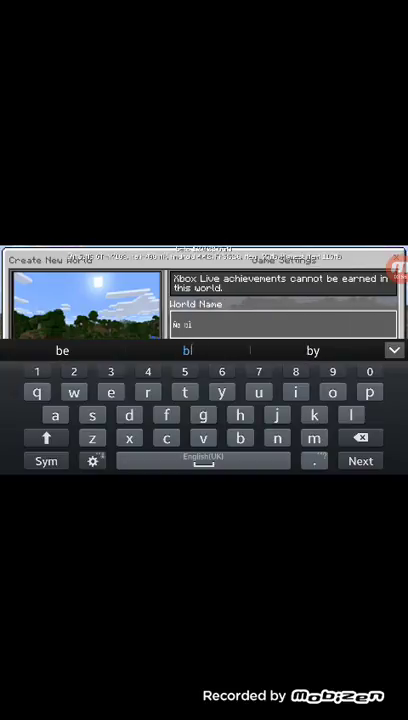
click(332, 392)
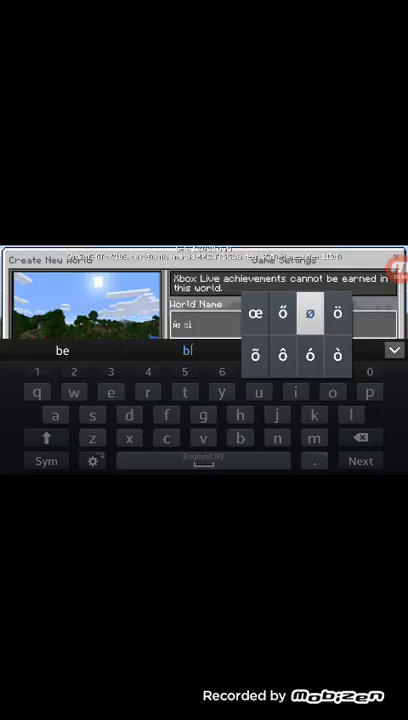
click(300, 330)
click(166, 438)
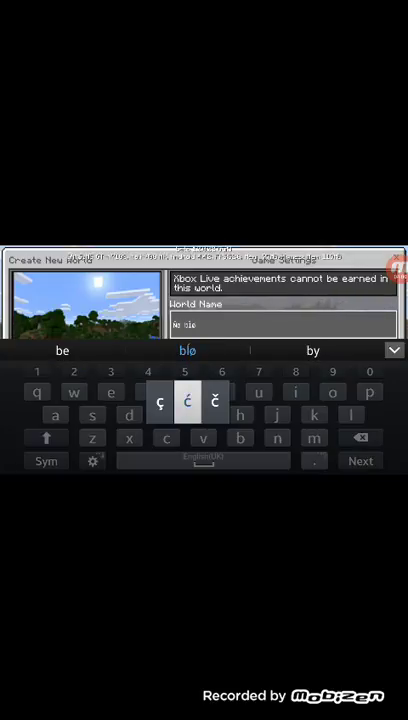
click(188, 402)
click(314, 415)
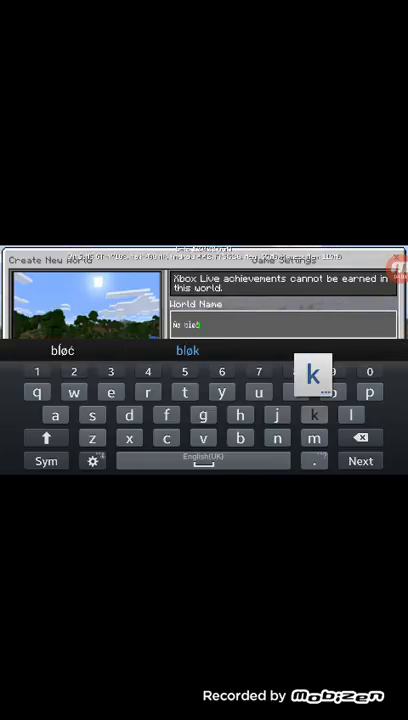
click(187, 350)
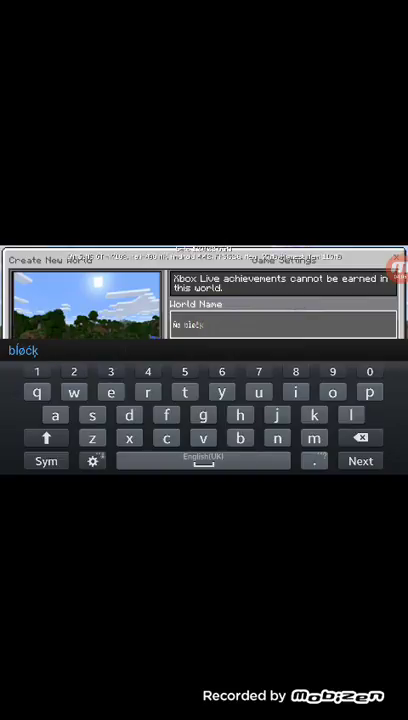
click(203, 461)
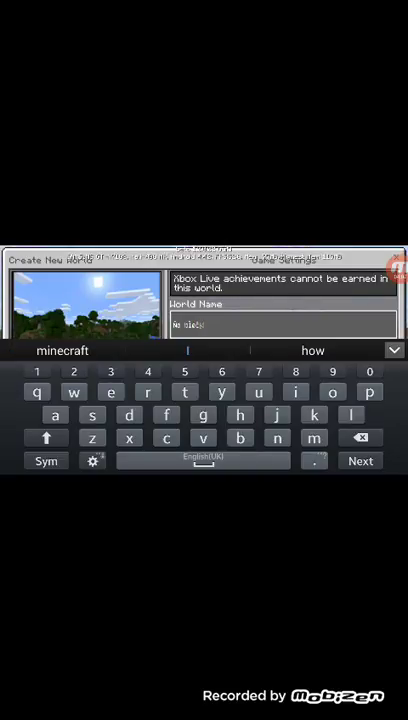
click(360, 461)
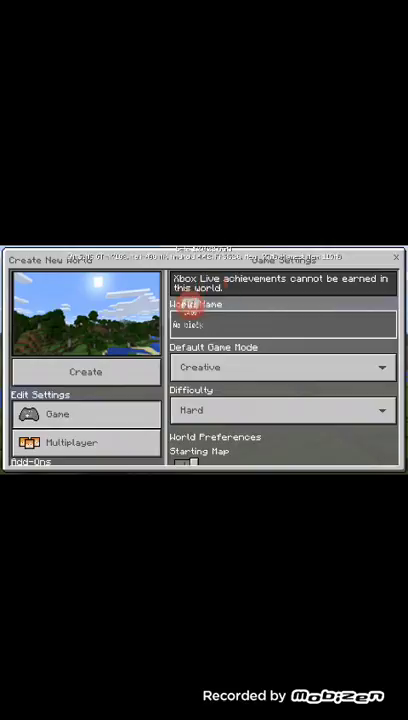
click(85, 371)
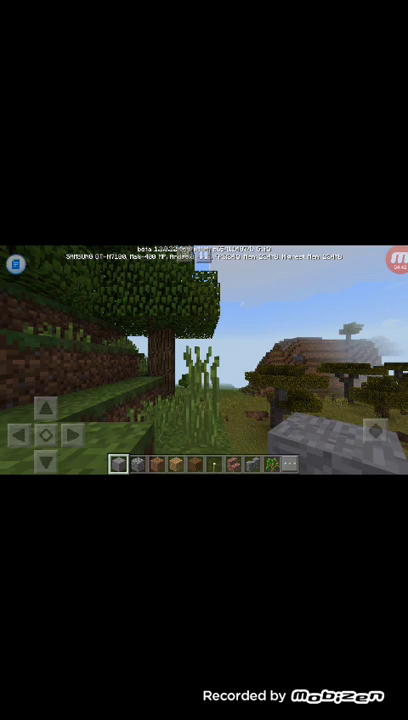
- Look around the savanna, walk toward the acacia trees, then open the inventory
drag(355, 390, 355, 330)
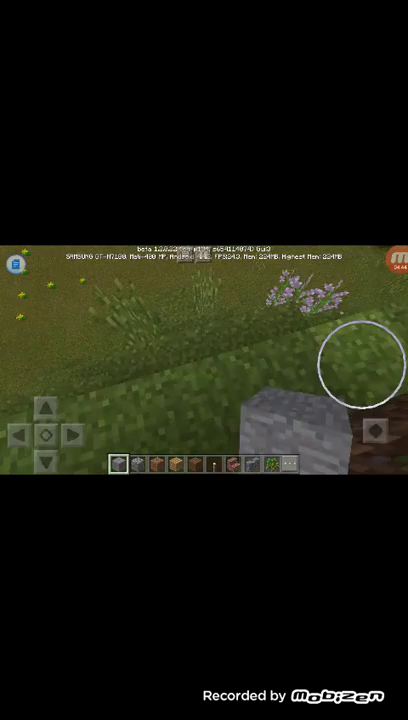
drag(45, 408, 45, 406)
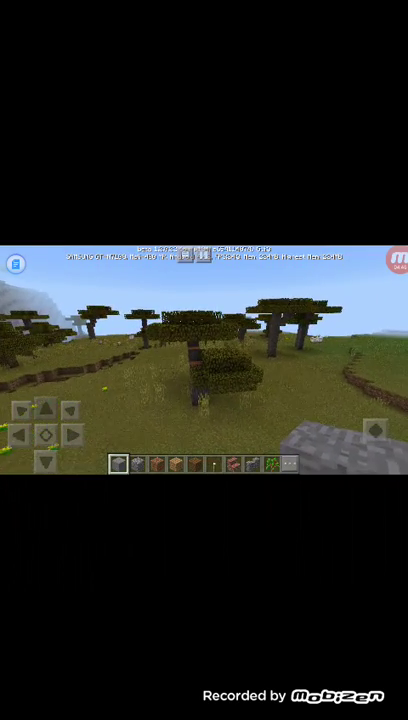
drag(330, 360, 280, 350)
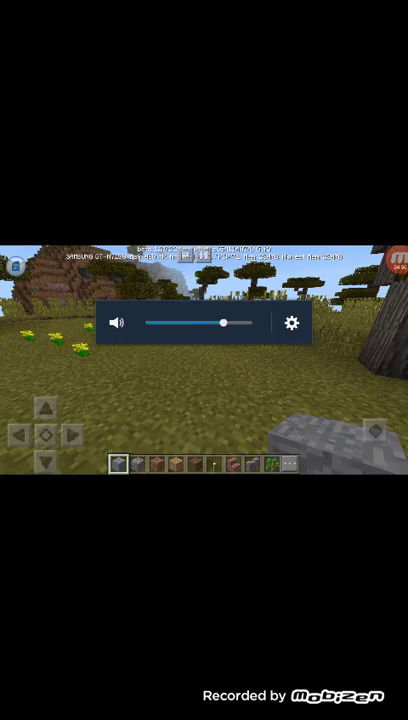
mouse_move(330, 360)
mouse_down()
mouse_move(290, 355)
mouse_move(260, 380)
mouse_up()
drag(300, 360, 250, 370)
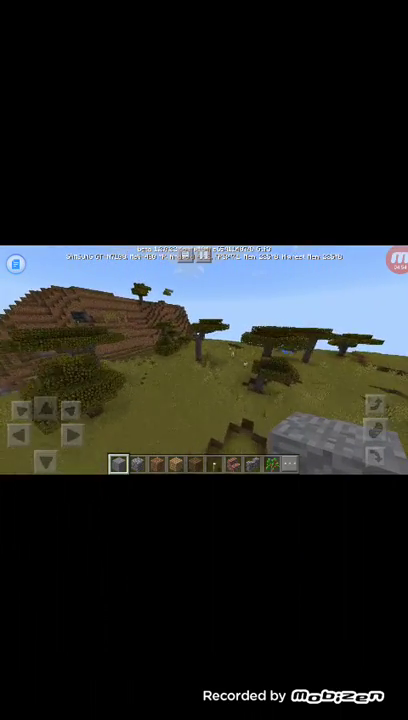
drag(280, 360, 320, 355)
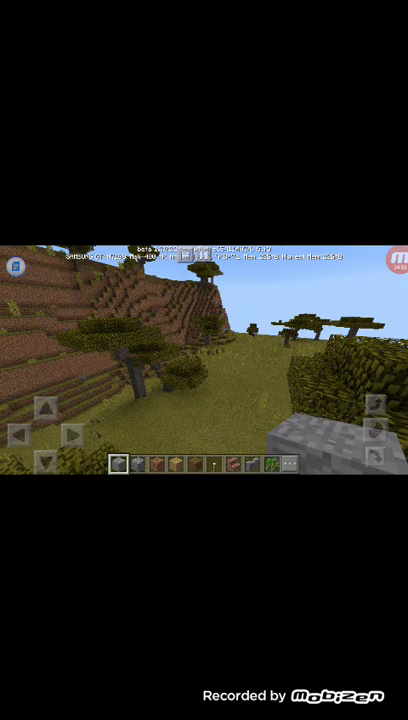
click(289, 462)
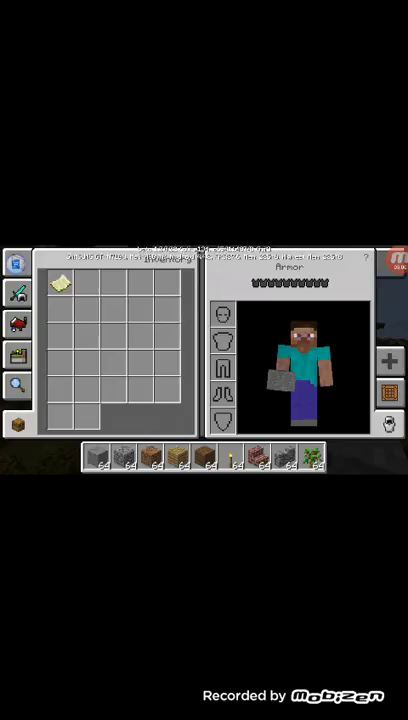
click(17, 292)
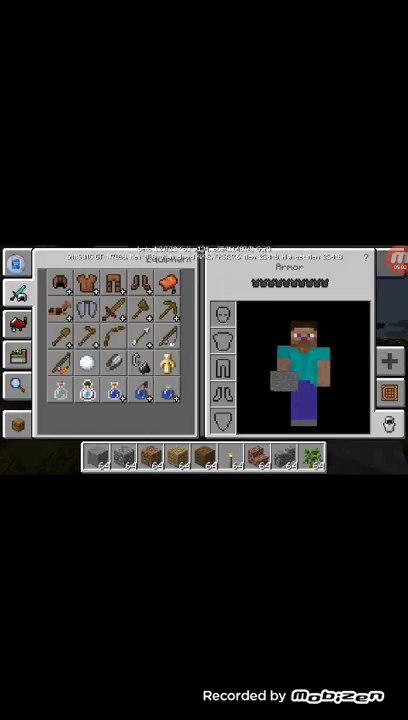
click(17, 293)
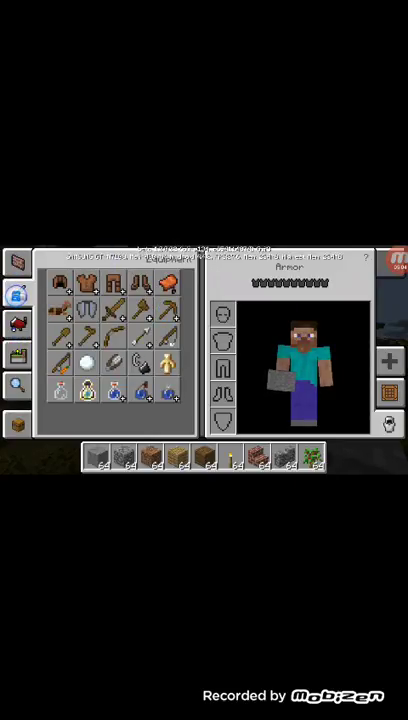
click(17, 262)
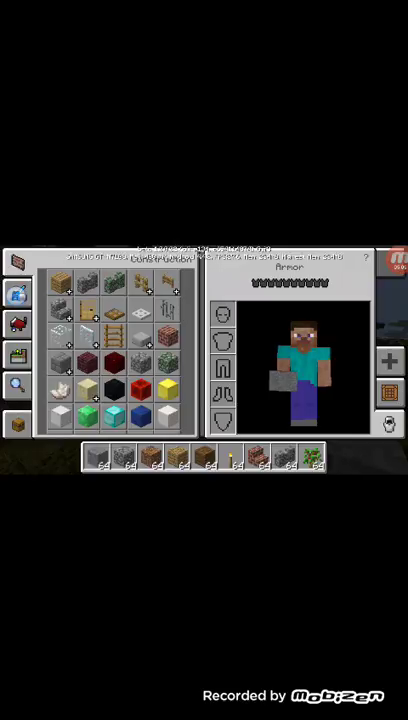
click(17, 425)
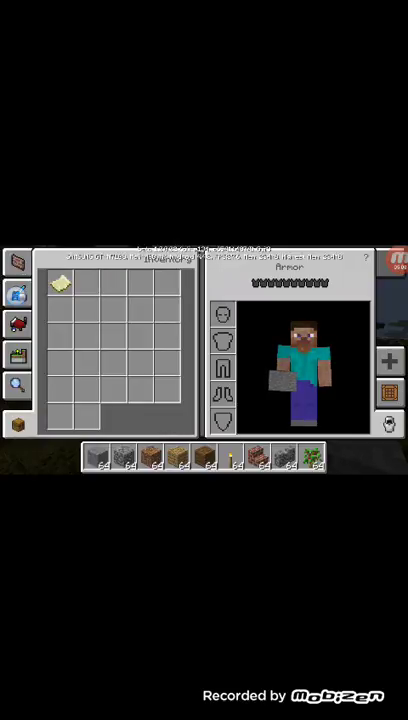
click(86, 285)
click(59, 285)
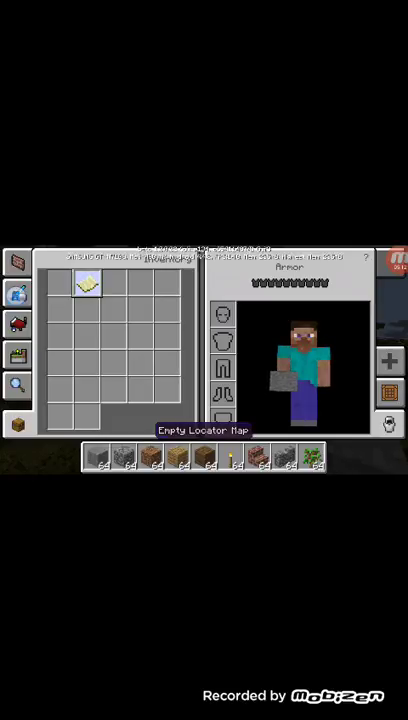
click(59, 285)
click(17, 292)
click(17, 323)
click(17, 262)
click(17, 385)
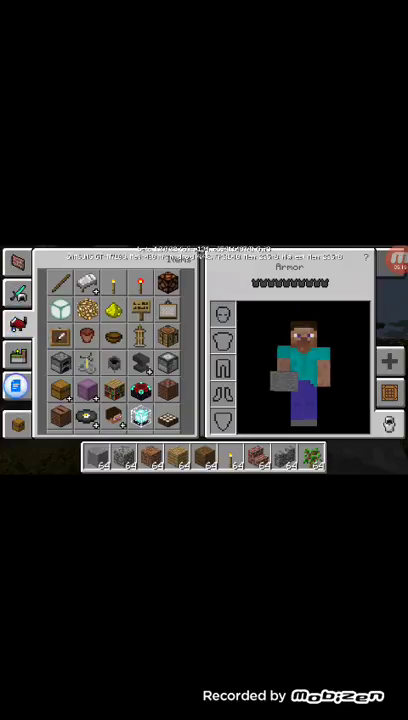
click(17, 292)
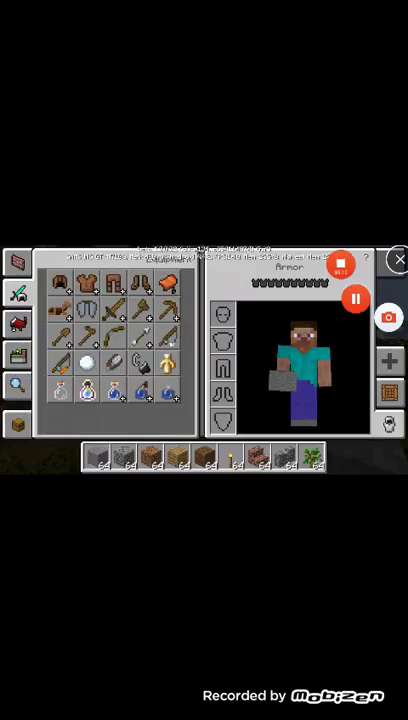
click(365, 258)
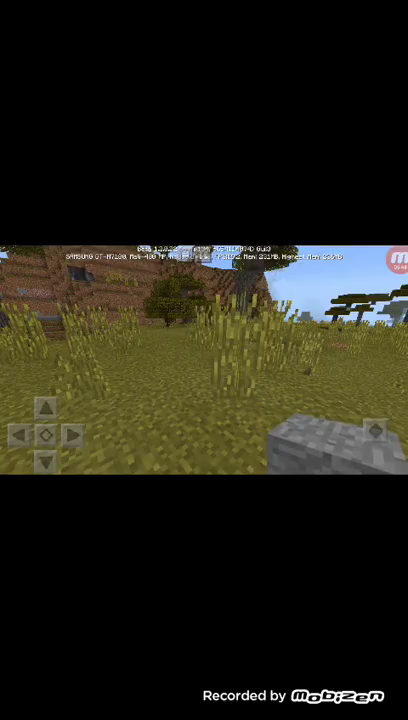
click(398, 260)
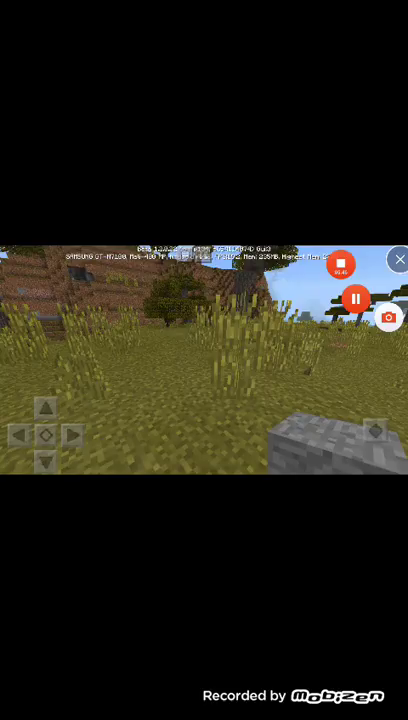